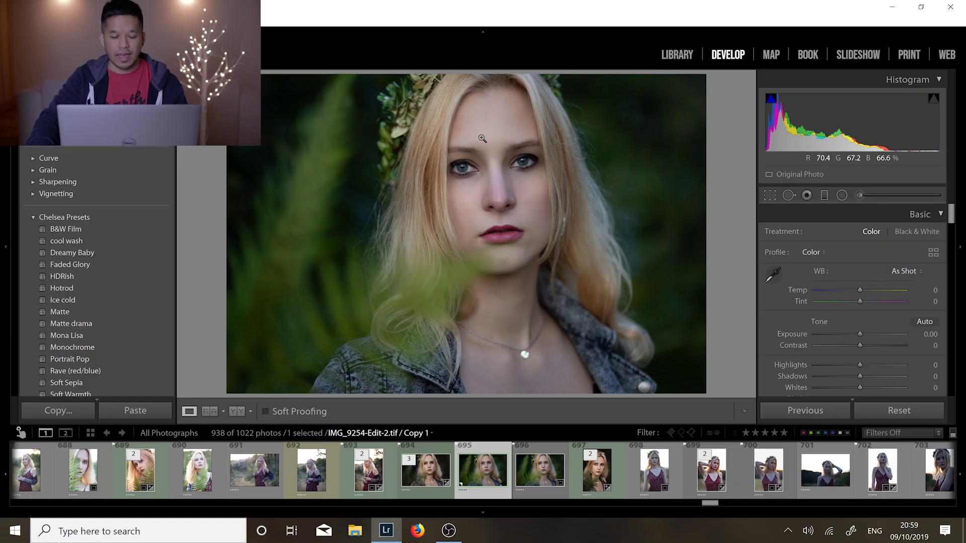
Step: Zoom in and frame both of the model's eyes, then start a new Adjustment Brush mask
drag(488, 189, 497, 181)
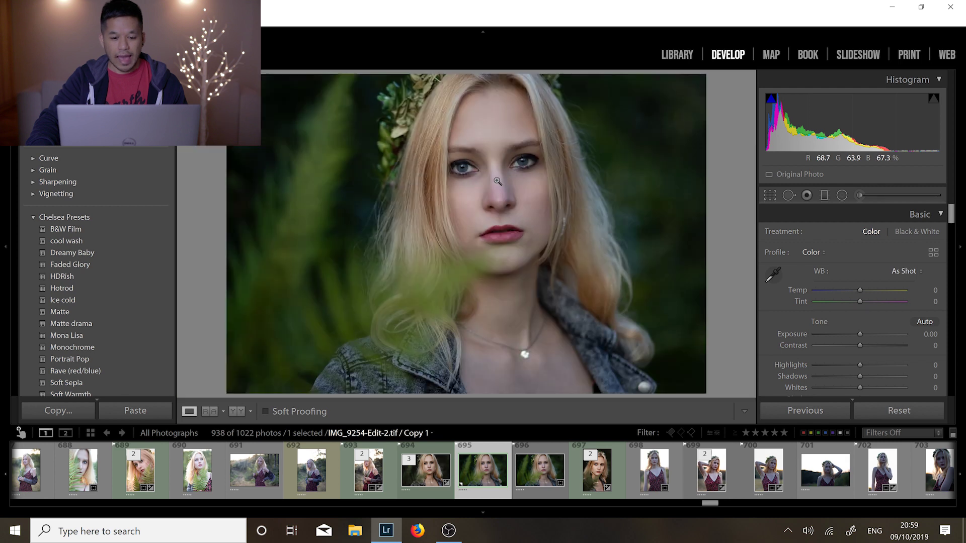
click(497, 181)
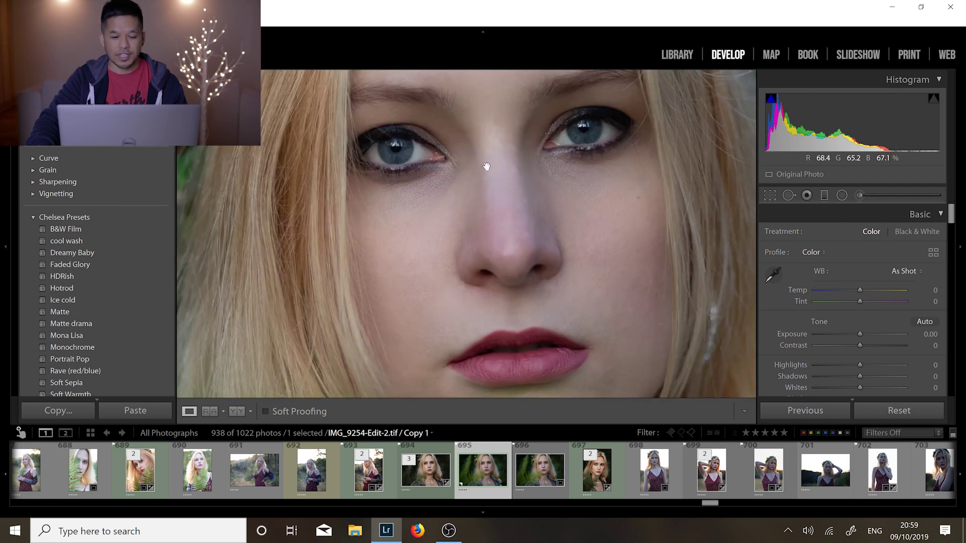
drag(488, 164, 496, 215)
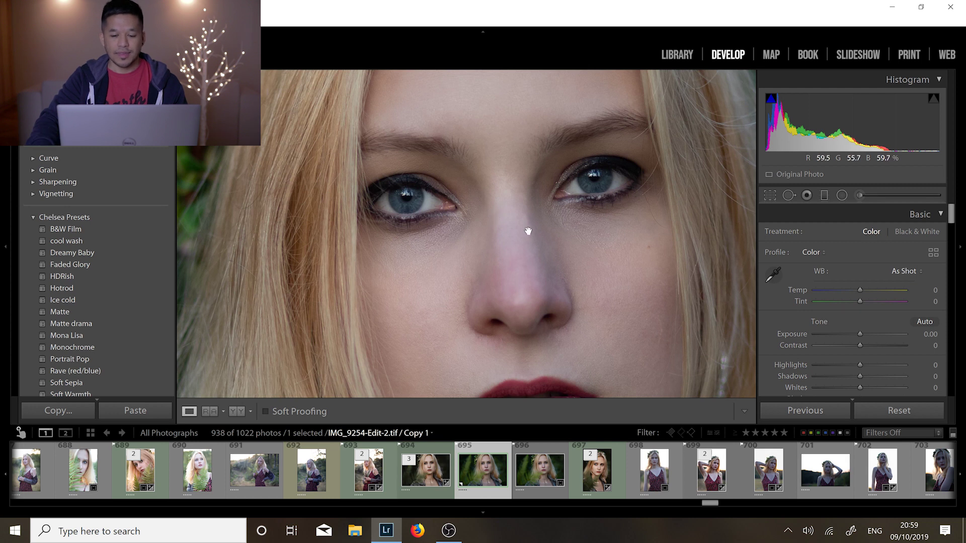
drag(507, 222, 513, 235)
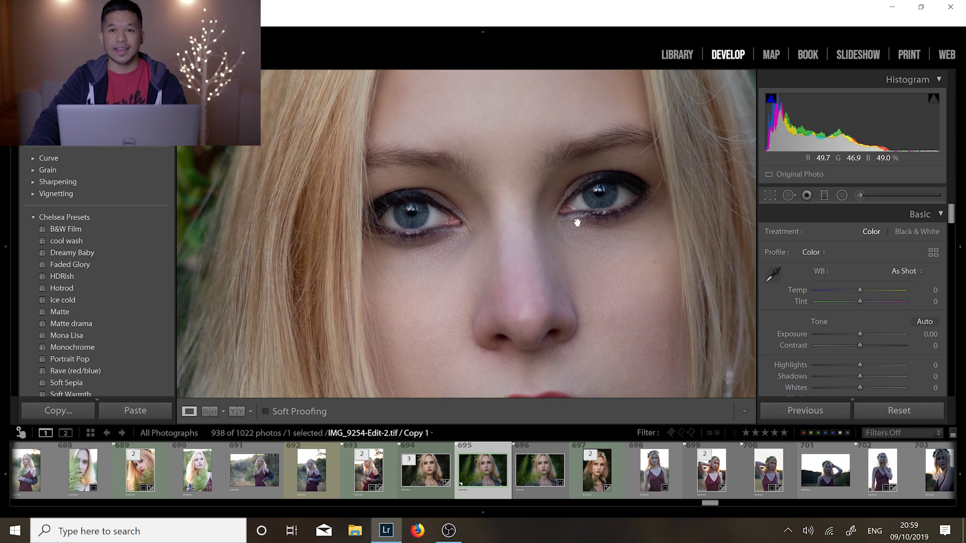
key(k)
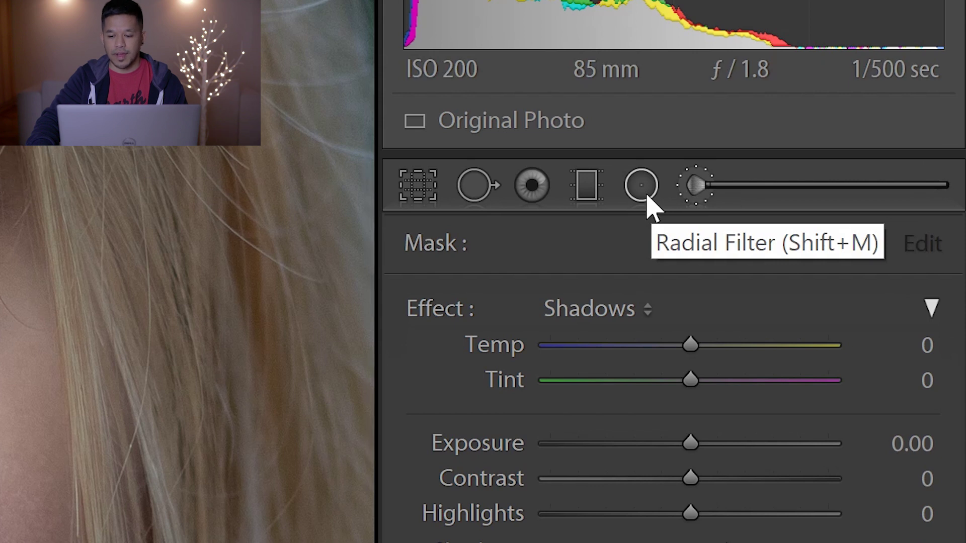
Step: Reopen the Adjustment Brush and enlarge the brush Size to fit an iris
click(699, 196)
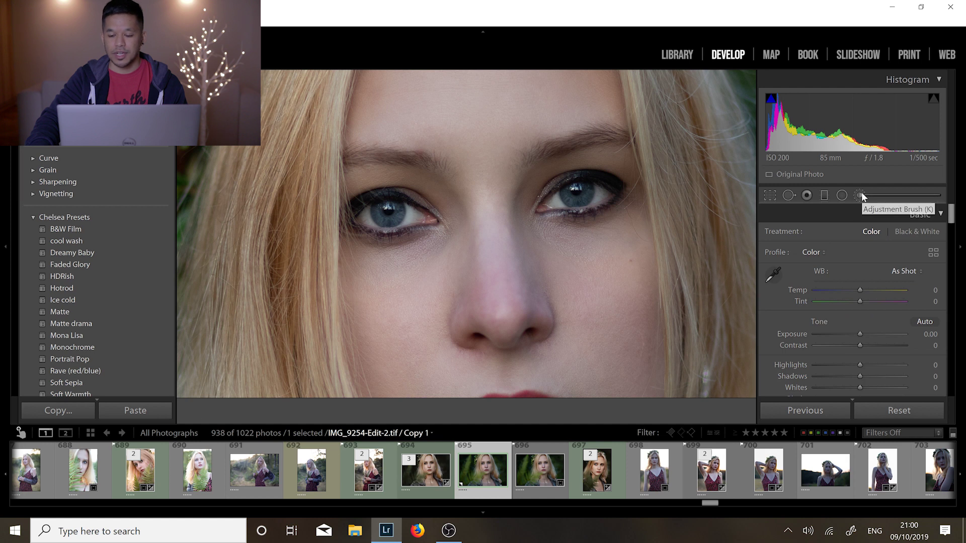
click(860, 195)
scroll(824, 277, down, 3)
scroll(822, 273, down, 2)
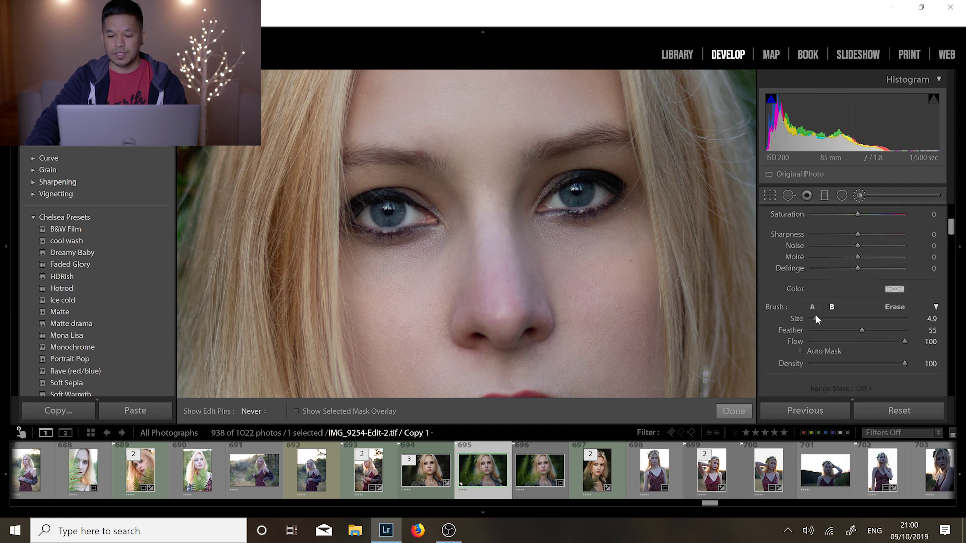
drag(815, 316, 817, 316)
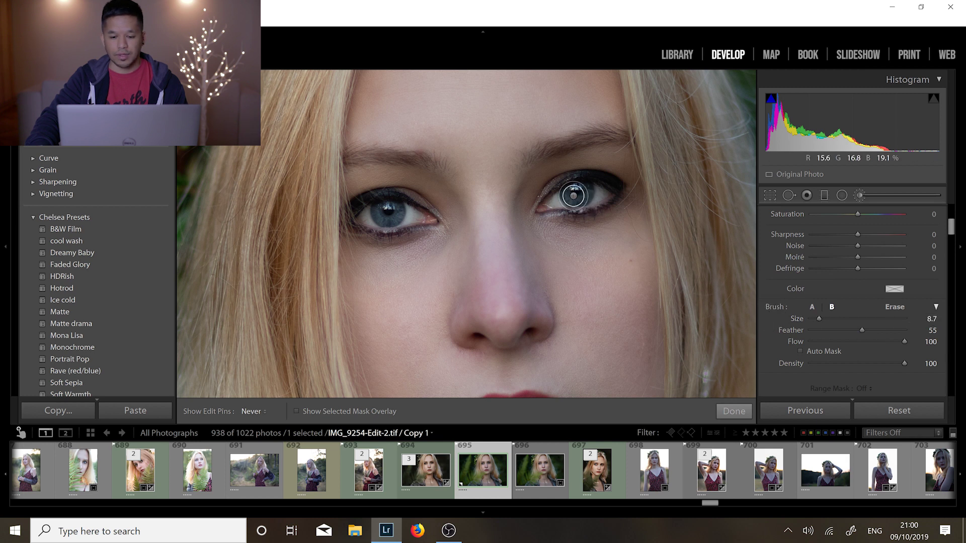
Step: Paint the mask over the right and left irises and show it as a red overlay
mouse_move(573, 195)
mouse_down()
mouse_move(602, 195)
mouse_move(554, 202)
mouse_up()
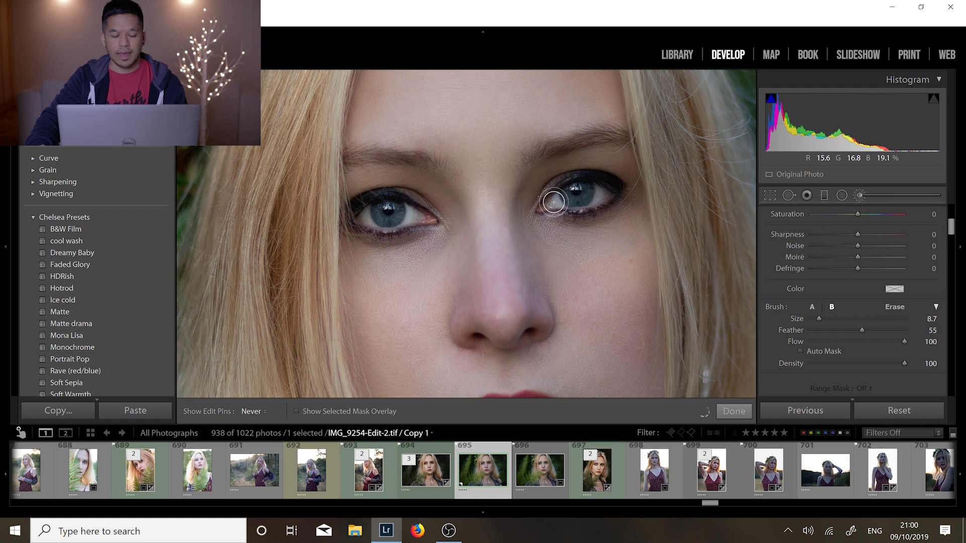
mouse_move(371, 222)
mouse_down()
mouse_move(416, 218)
mouse_move(365, 217)
mouse_up()
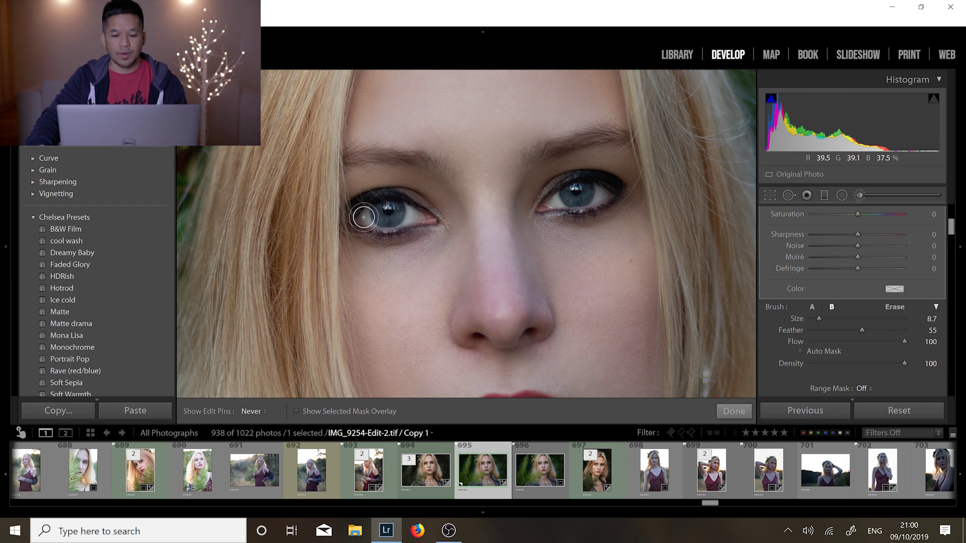
click(296, 412)
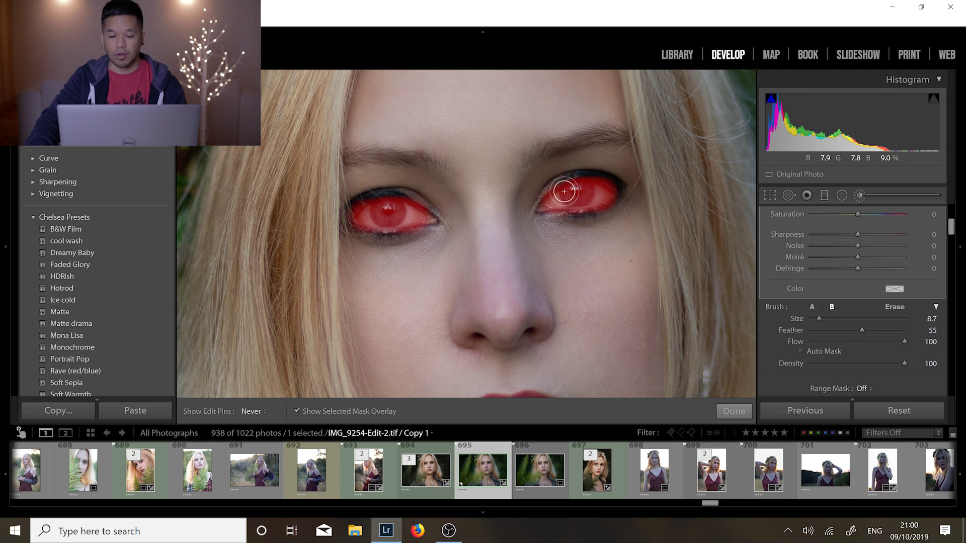
Step: Erase mask spill from the right eye's upper lid and around the left eye
key(alt)
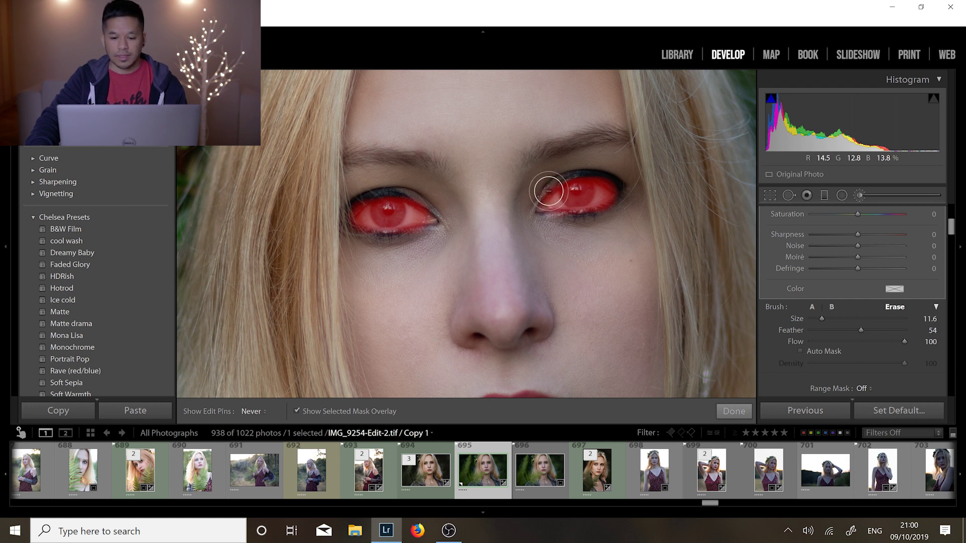
mouse_move(553, 171)
mouse_down()
mouse_move(543, 183)
mouse_move(591, 164)
mouse_move(627, 188)
mouse_move(610, 214)
mouse_move(574, 217)
mouse_up()
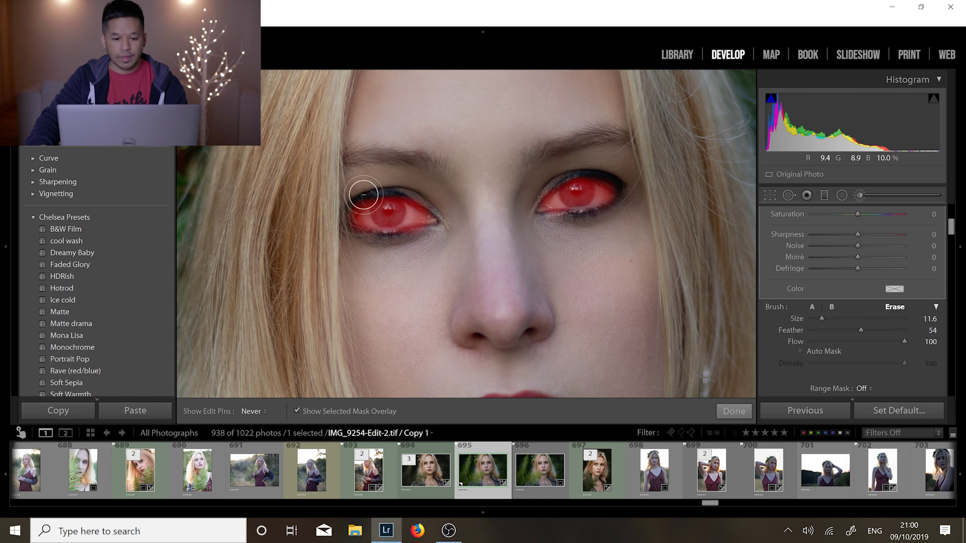
mouse_move(359, 197)
mouse_down()
mouse_move(356, 231)
mouse_move(379, 242)
mouse_up()
key(alt)
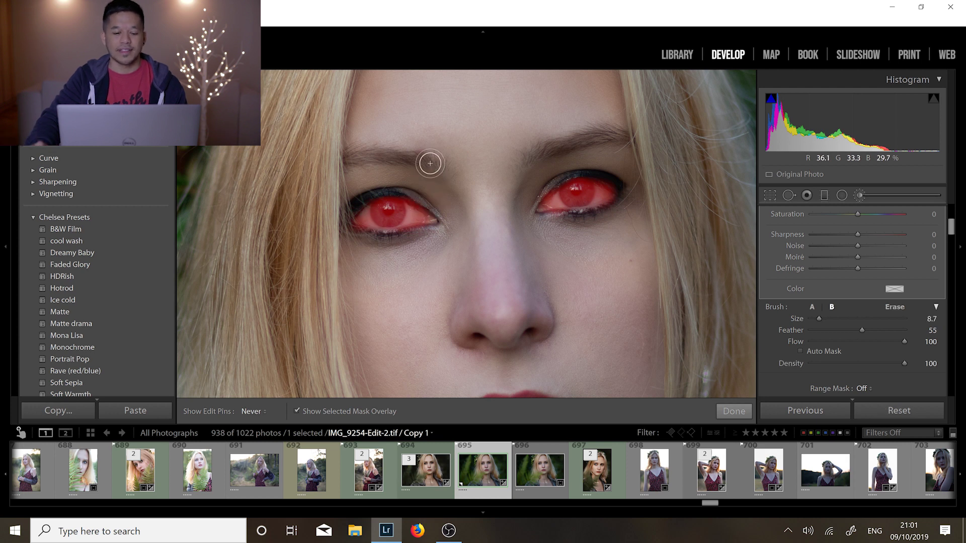
Step: Hide the mask overlay and set the eye mask's Exposure to 0.15
click(297, 412)
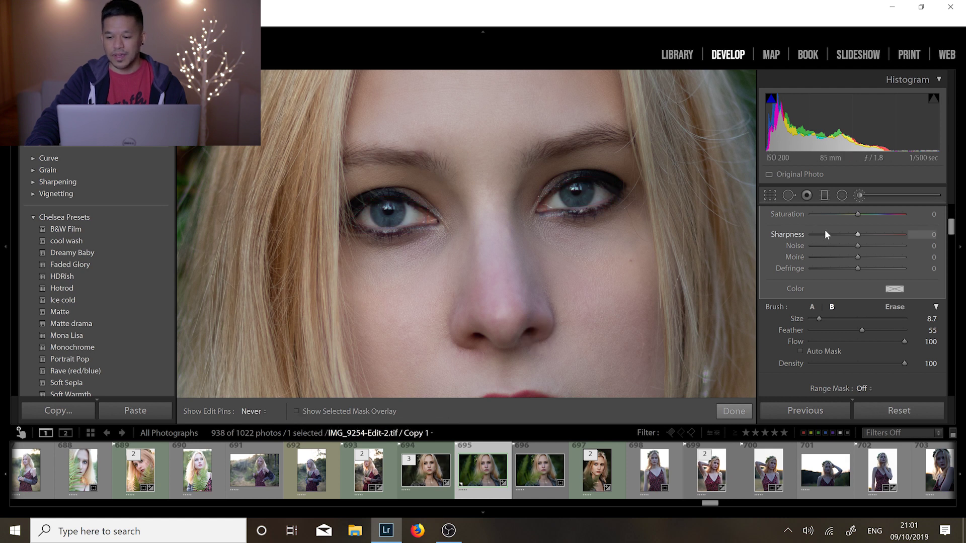
drag(951, 233, 955, 222)
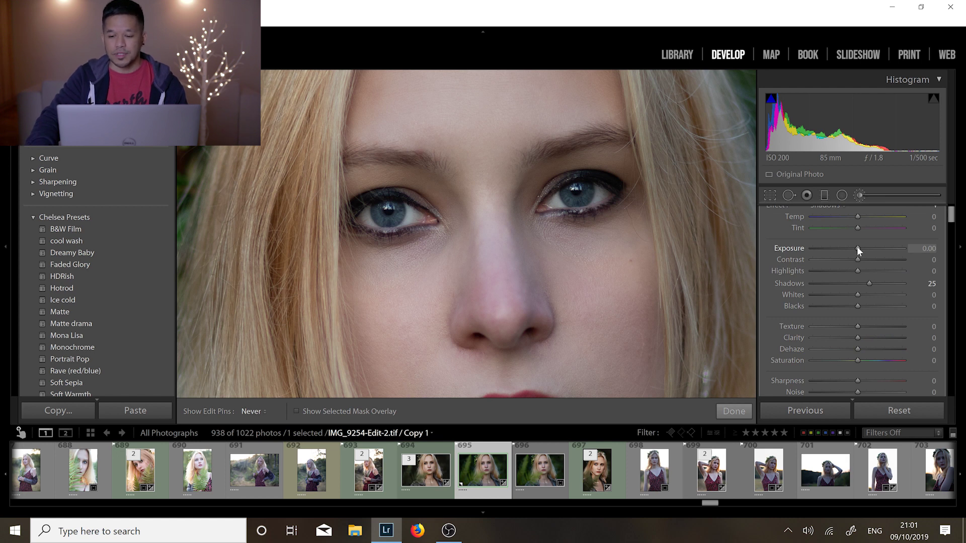
drag(857, 248, 861, 248)
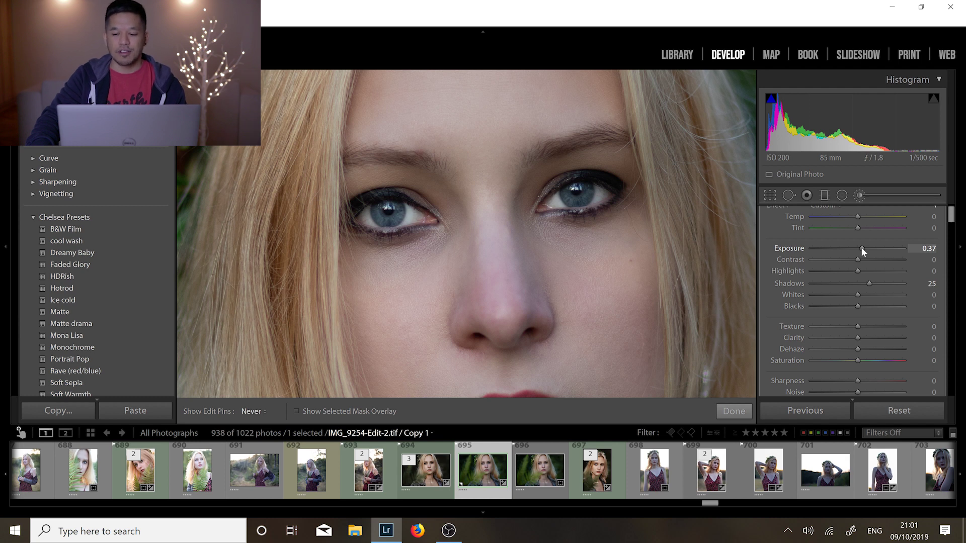
drag(861, 247, 887, 248)
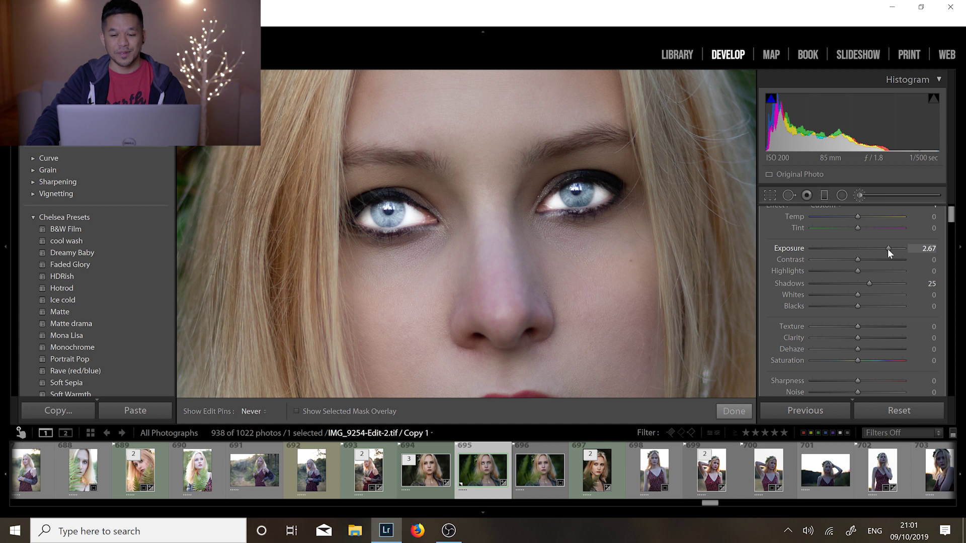
drag(887, 248, 863, 251)
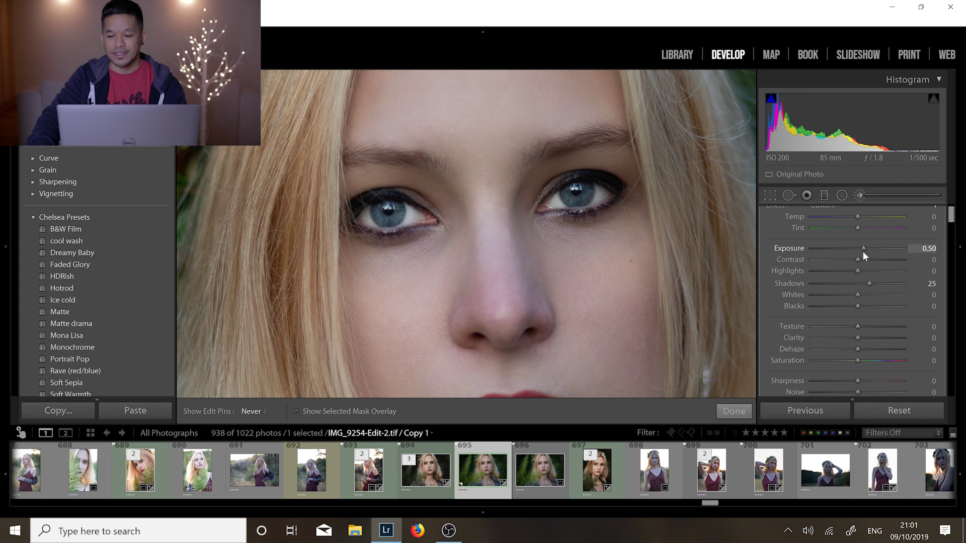
drag(862, 251, 861, 251)
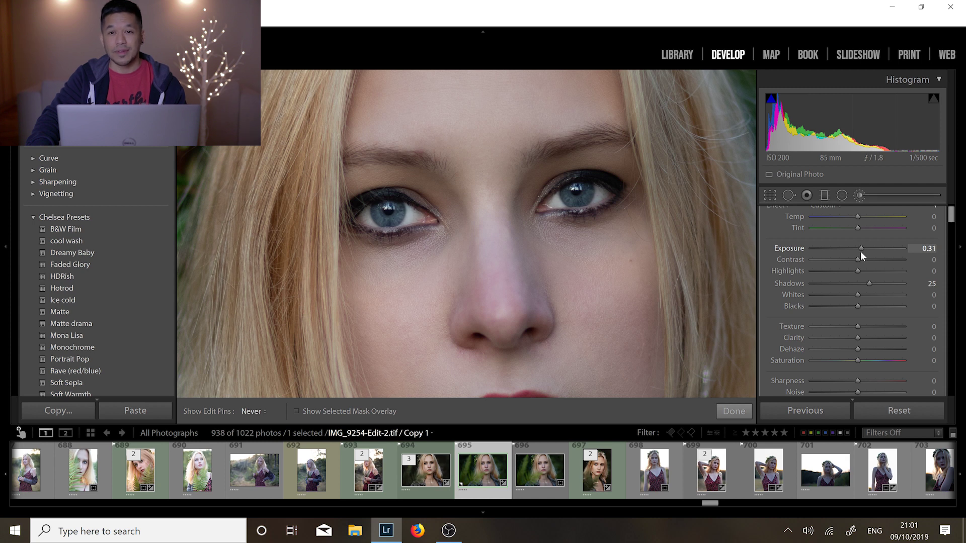
drag(860, 252, 859, 251)
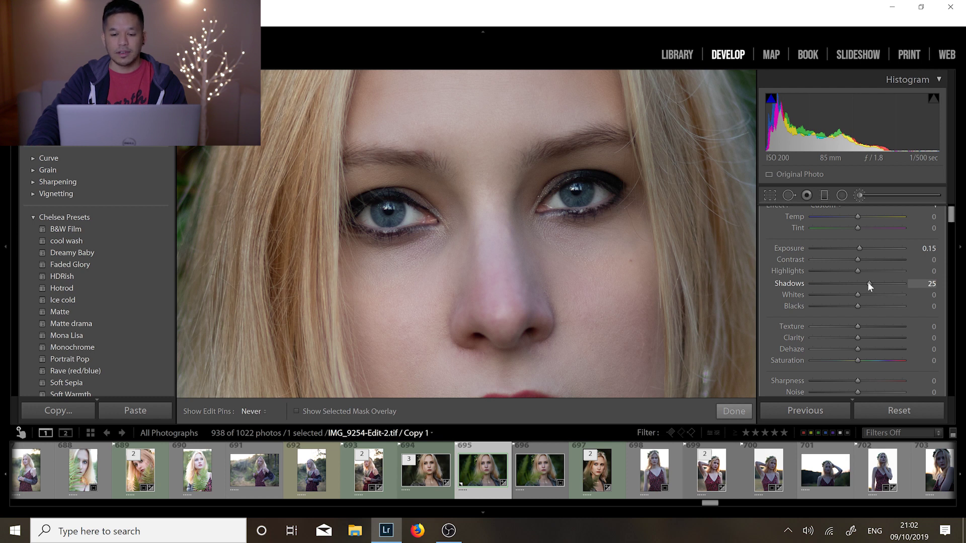
Step: Lower the eye mask's Shadows to -16 and raise its Whites to 18
drag(868, 283, 860, 283)
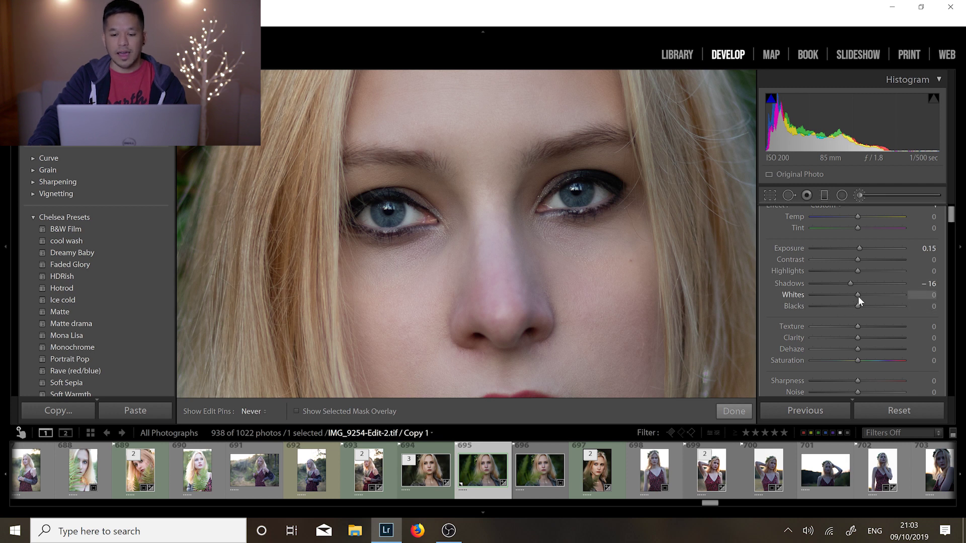
drag(862, 297, 863, 297)
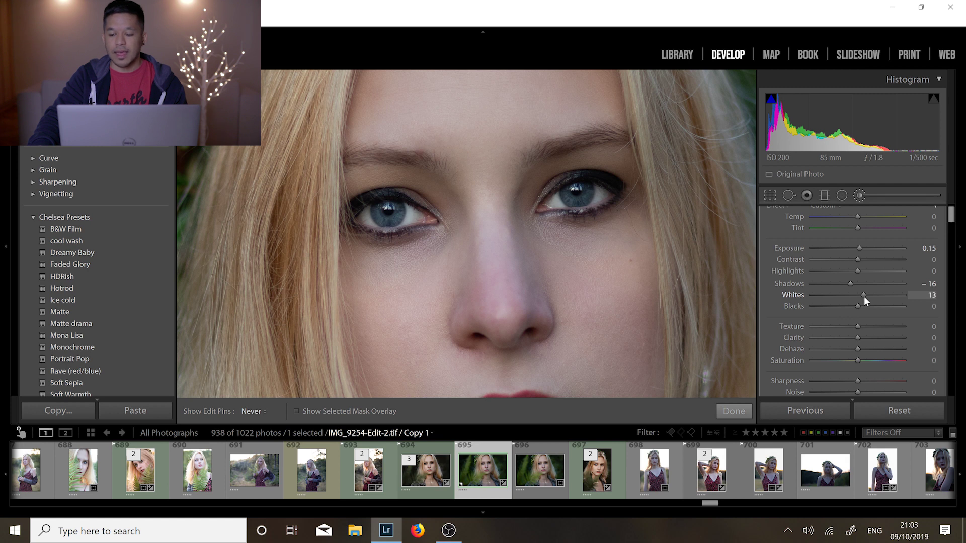
drag(864, 297, 865, 297)
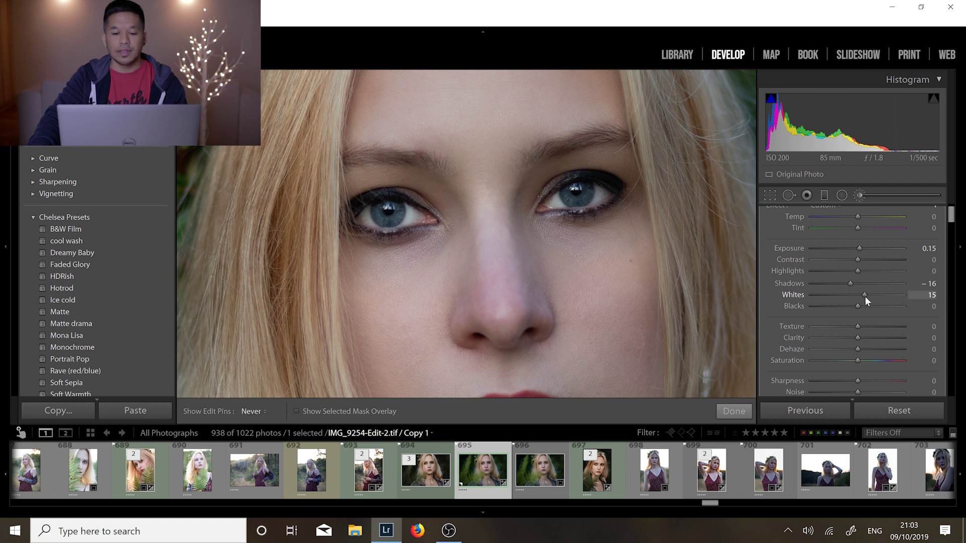
mouse_move(866, 297)
mouse_down()
mouse_move(880, 296)
mouse_move(866, 297)
mouse_up()
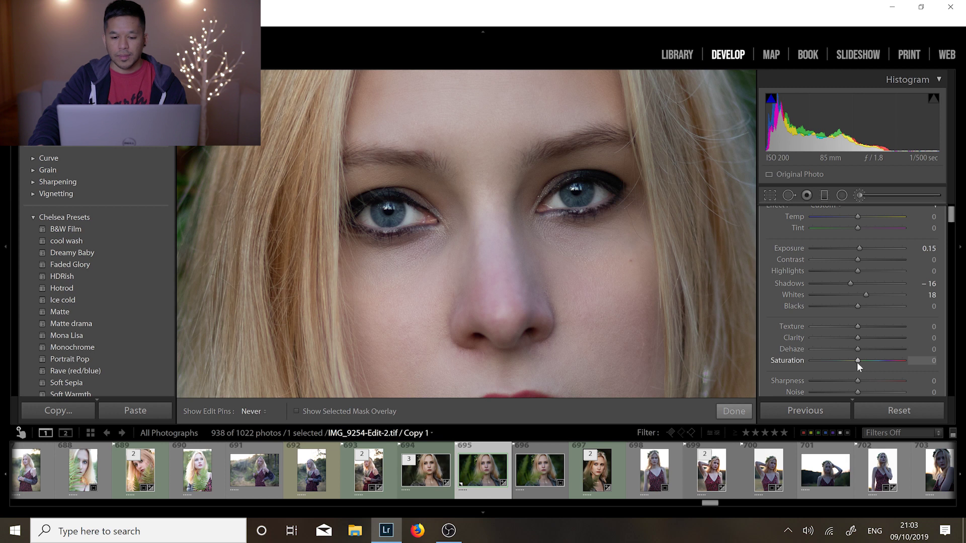
Step: Set the eye mask's Saturation to 33 and view the whole portrait
drag(858, 362, 873, 360)
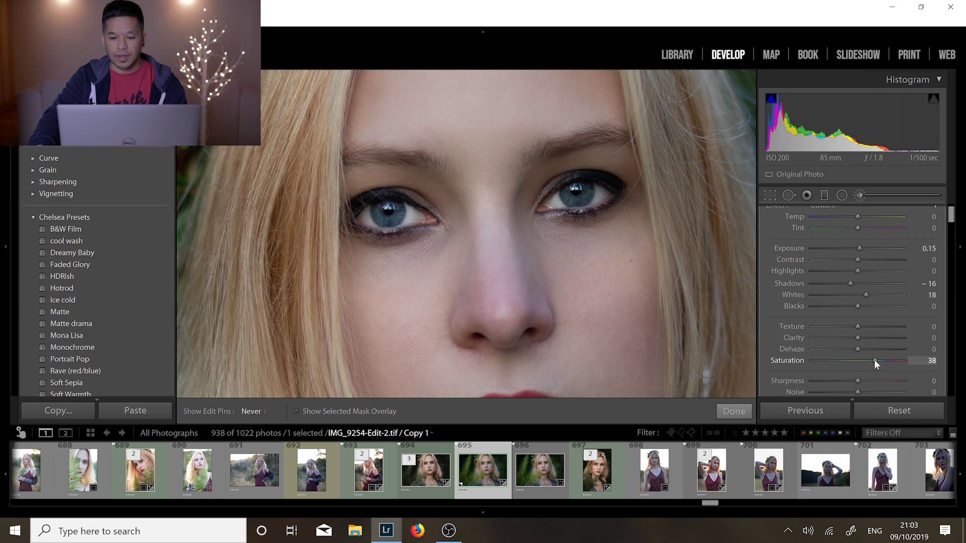
drag(875, 360, 900, 359)
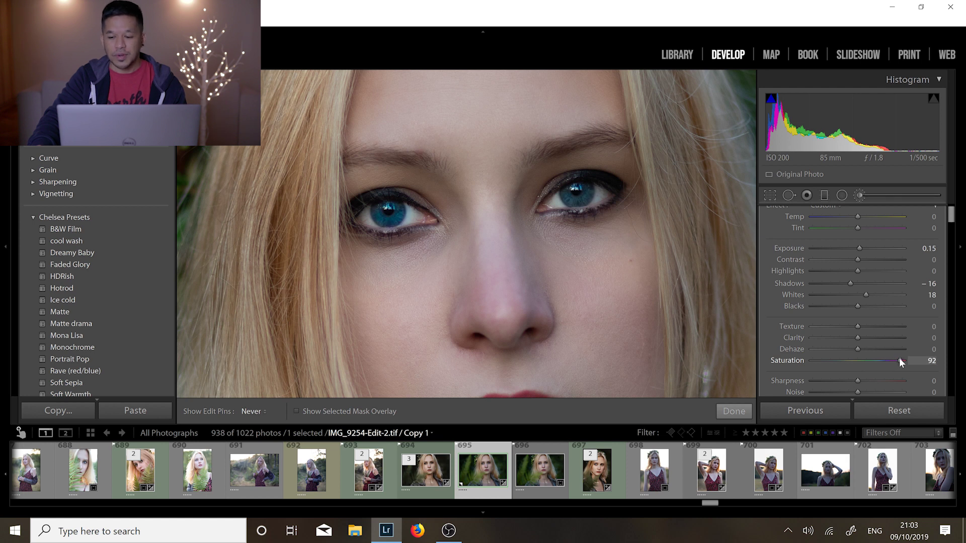
drag(900, 359, 874, 360)
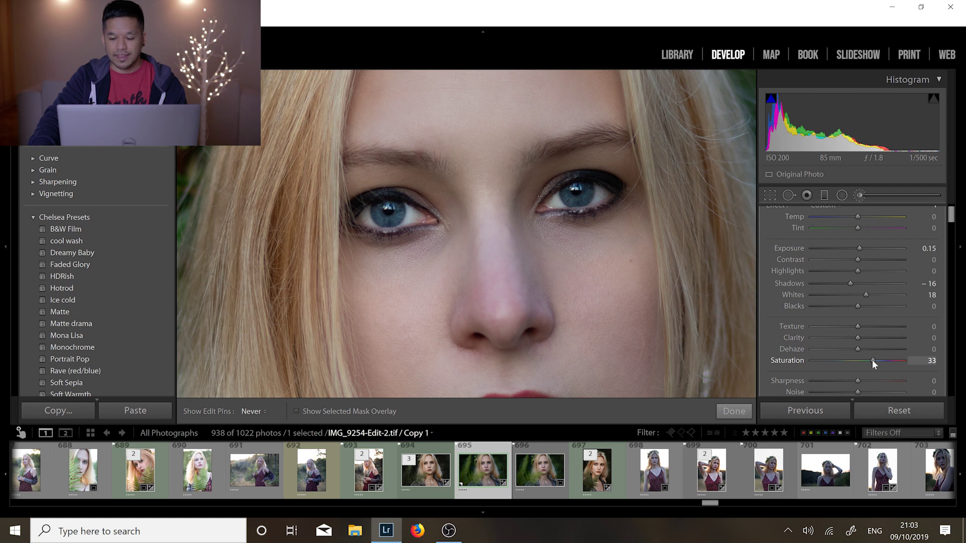
key(z)
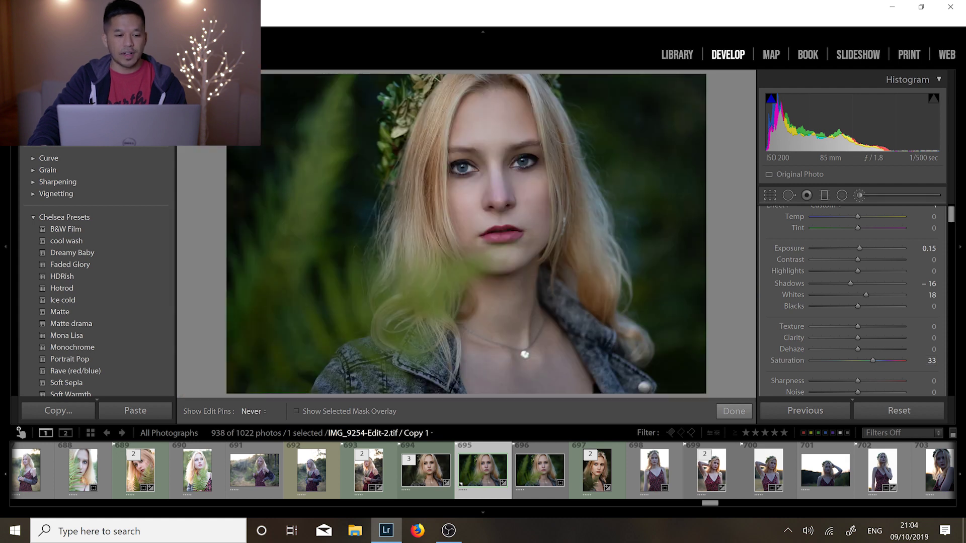
Step: Zoom in, create a new brush mask at Size 4.9, and paint along both upper eyelids
key(ctrl+equal)
key(ctrl+equal)
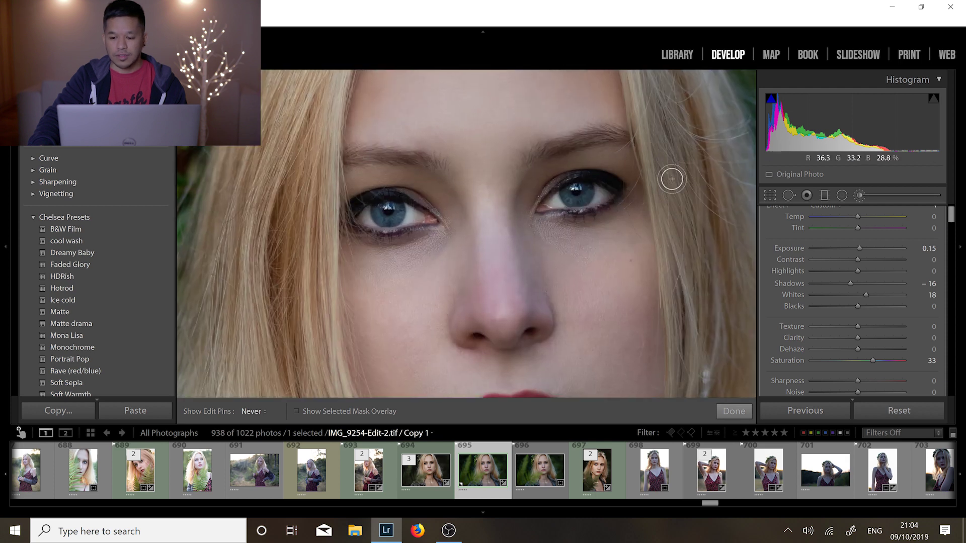
click(858, 194)
scroll(814, 297, down, 5)
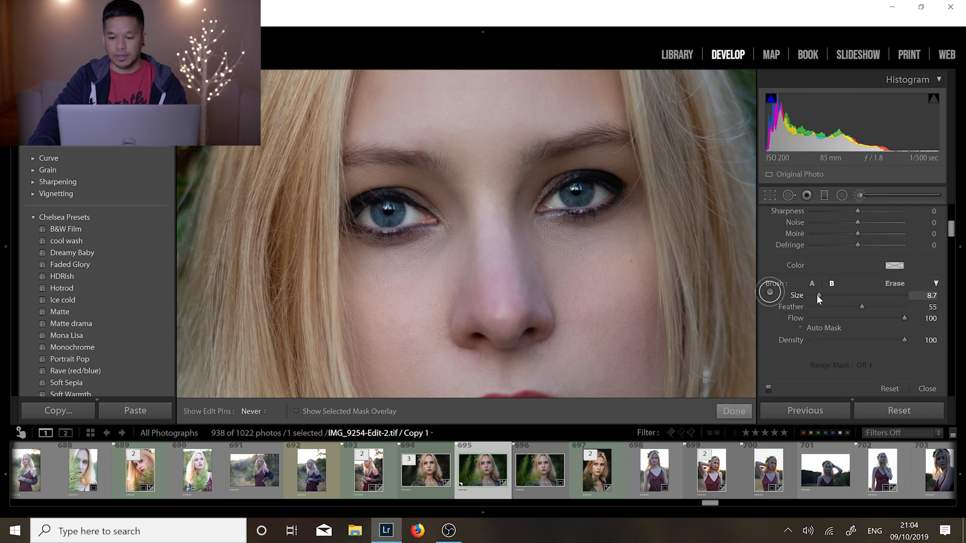
drag(817, 295, 813, 294)
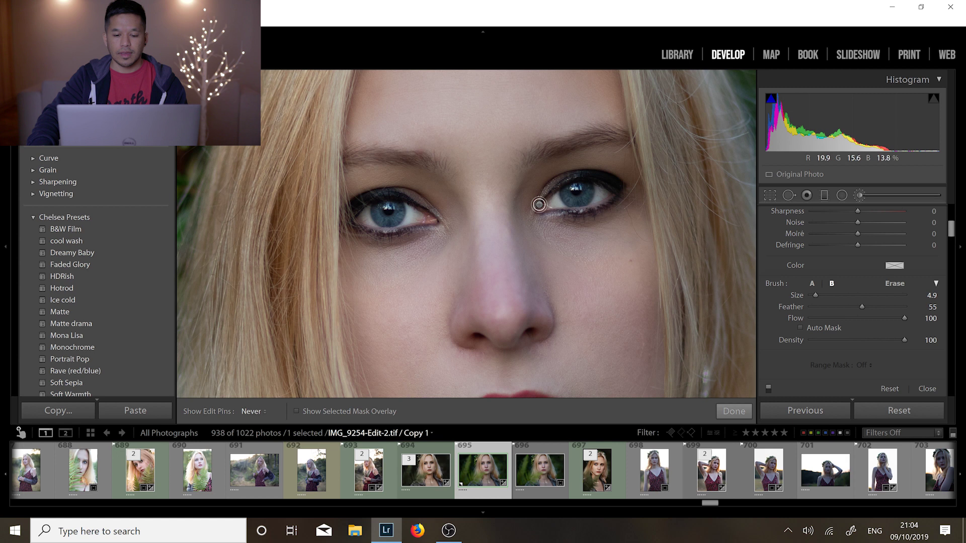
mouse_move(537, 207)
mouse_down()
mouse_move(581, 176)
mouse_move(615, 194)
mouse_move(602, 209)
mouse_move(531, 211)
mouse_up()
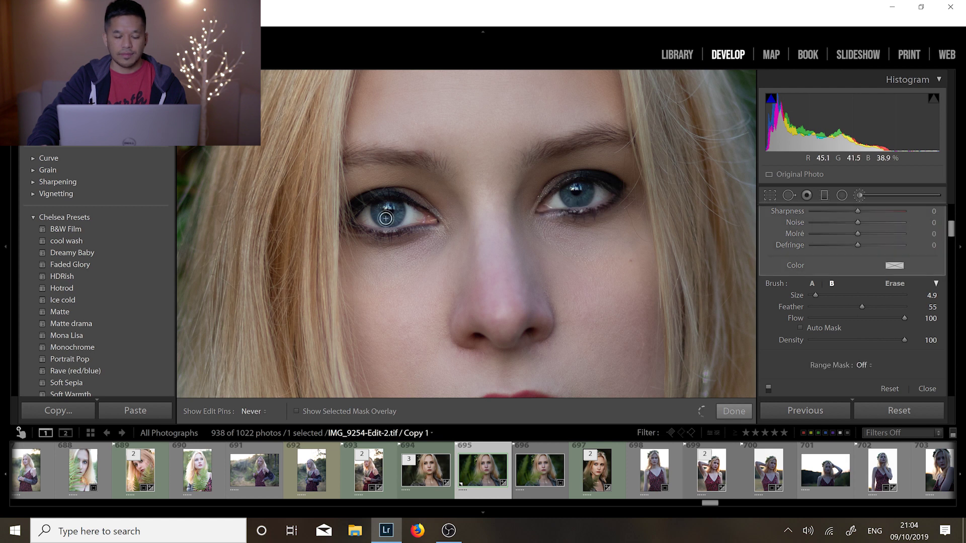
mouse_move(355, 211)
mouse_down()
mouse_move(397, 190)
mouse_move(436, 222)
mouse_move(352, 223)
mouse_up()
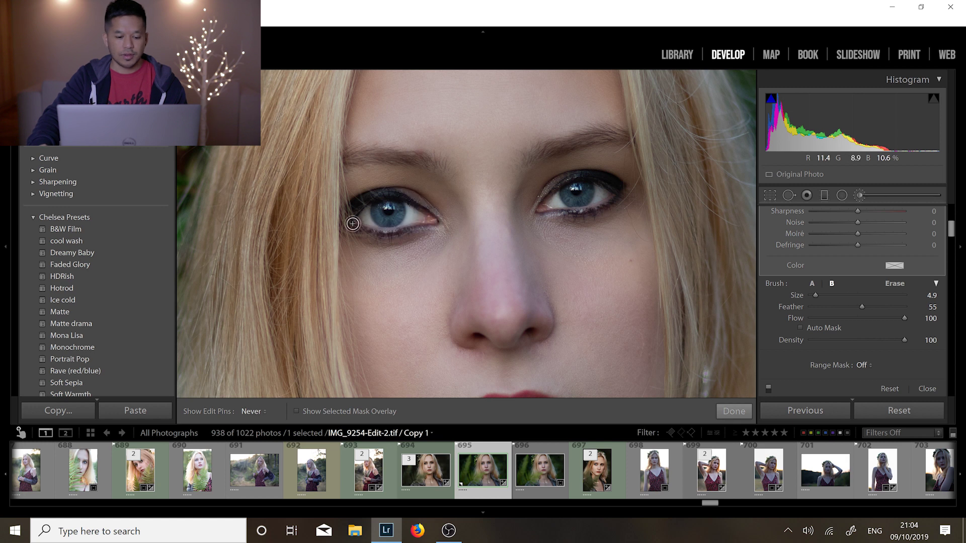
Step: Extend the second mask up the left lid, then erase it off both irises with an 11.6 brush
click(297, 411)
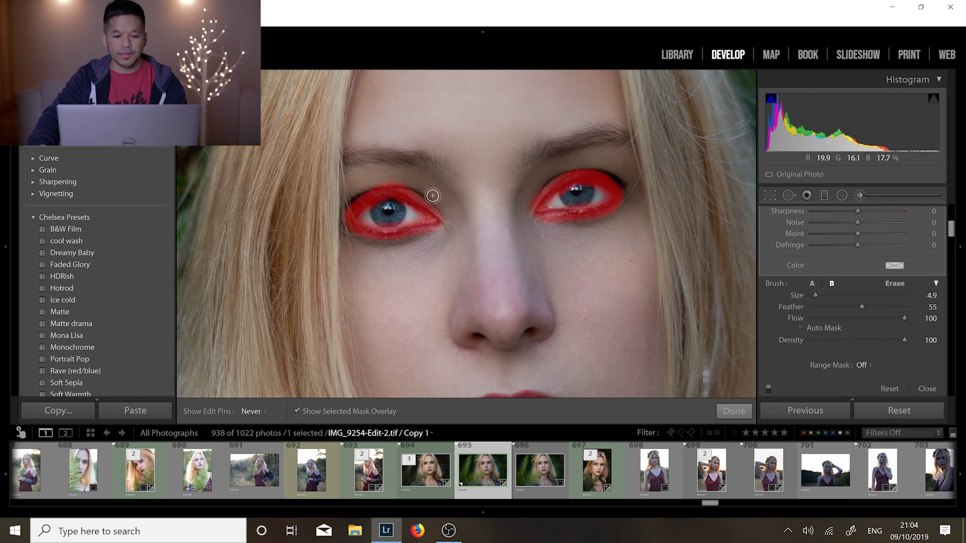
mouse_move(441, 218)
mouse_down()
mouse_move(387, 190)
mouse_move(347, 209)
mouse_up()
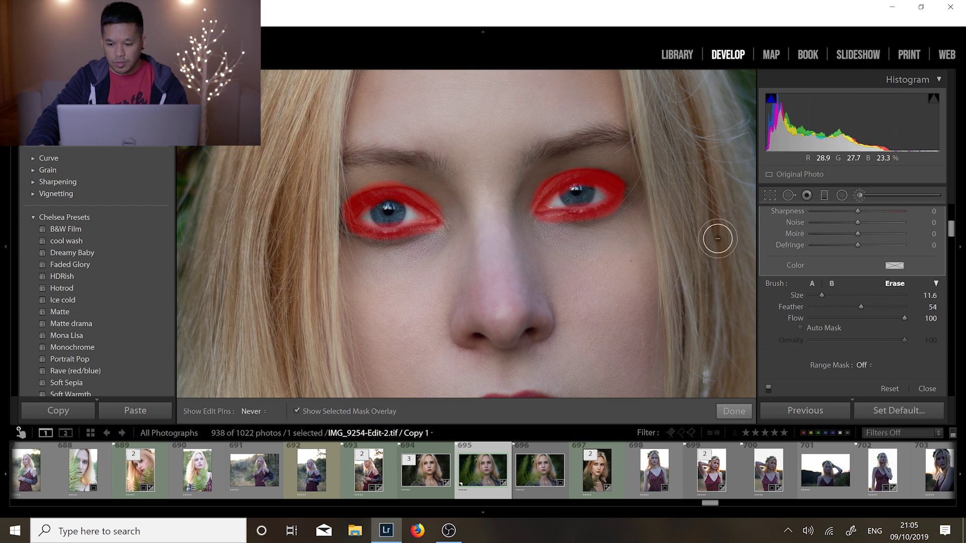
drag(815, 295, 810, 292)
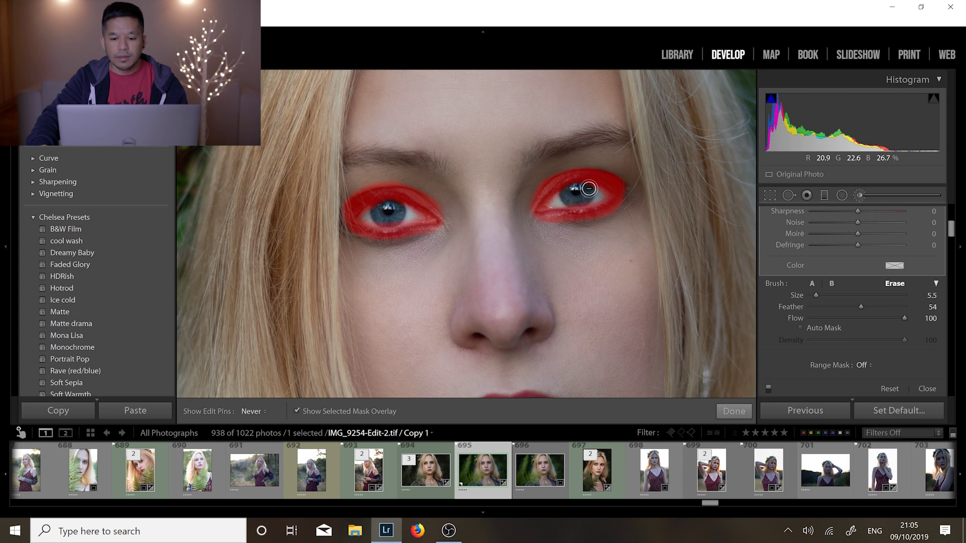
mouse_move(580, 184)
mouse_down()
mouse_move(558, 190)
mouse_move(586, 185)
mouse_up()
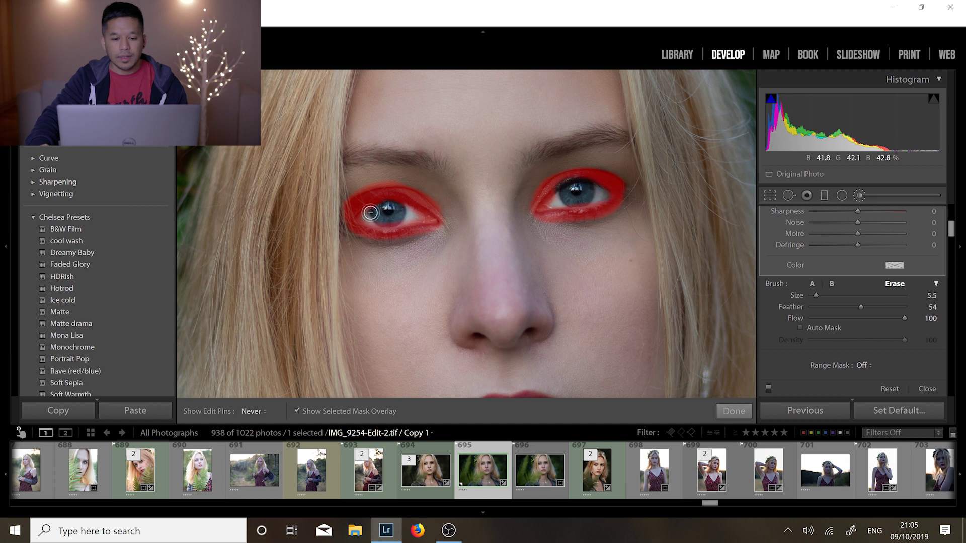
mouse_move(381, 204)
mouse_down()
mouse_move(402, 203)
mouse_move(372, 210)
mouse_up()
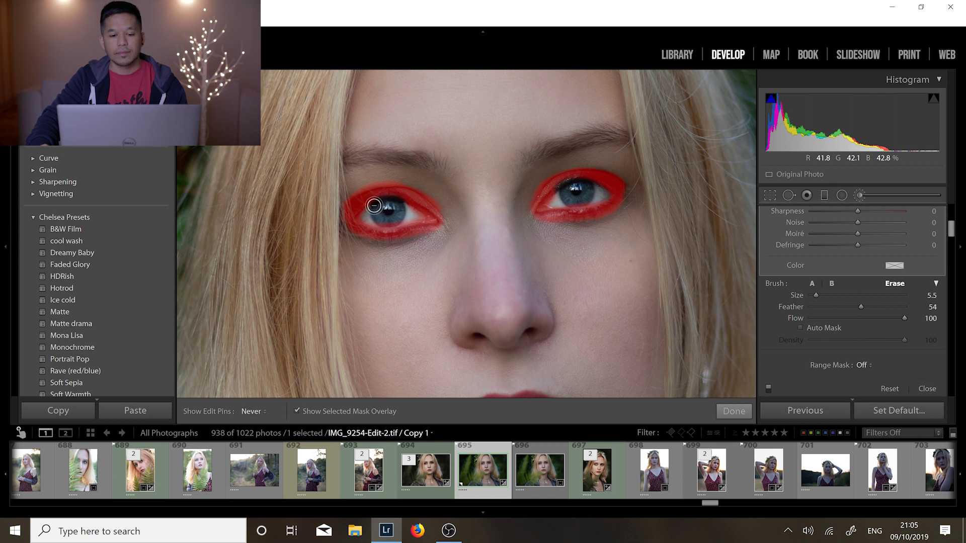
key(alt)
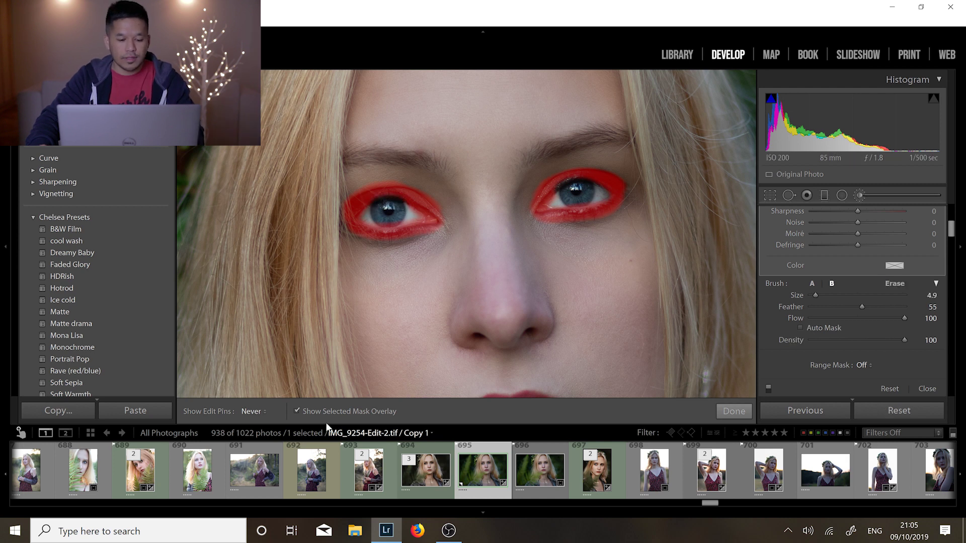
Step: Hide the overlay and give the eye-surround mask Shadows -19 and Contrast 21
click(296, 411)
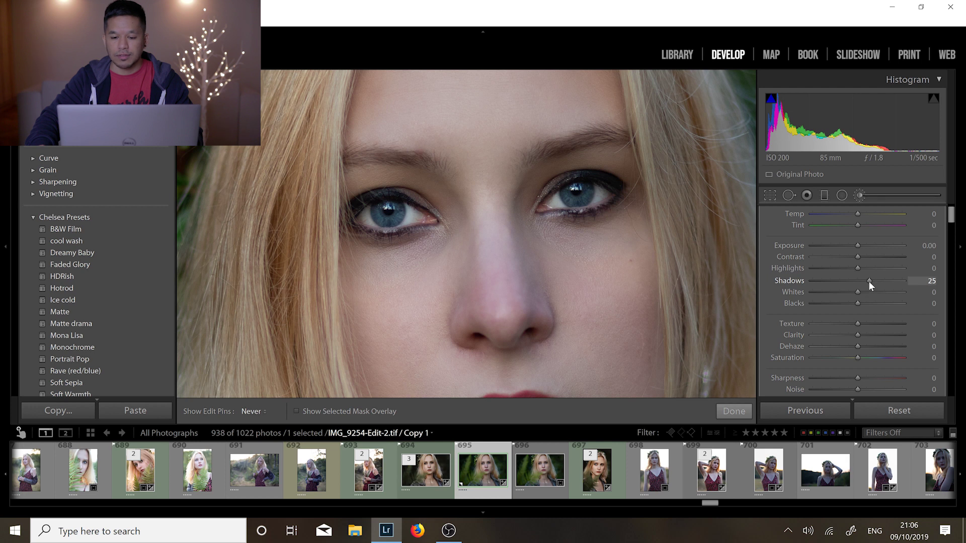
drag(868, 281, 851, 284)
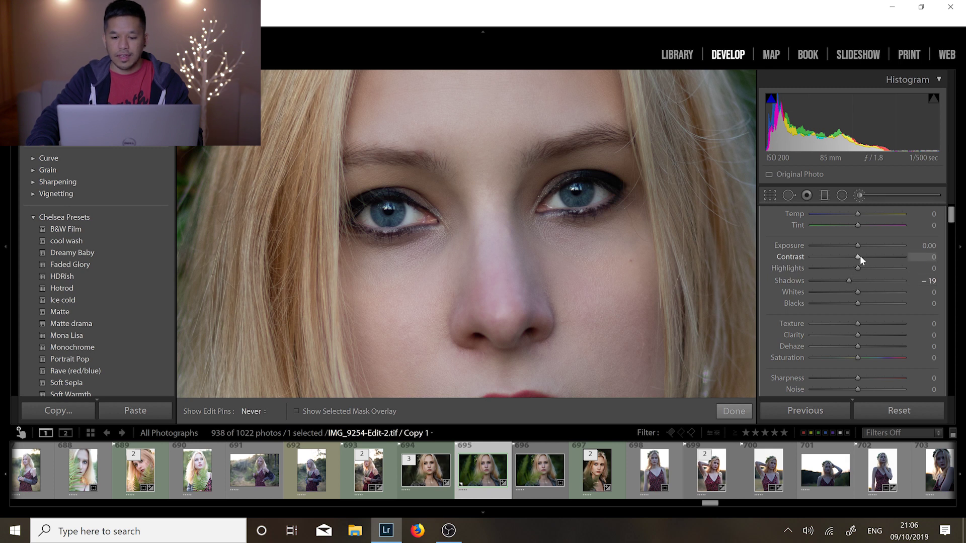
drag(862, 257, 871, 256)
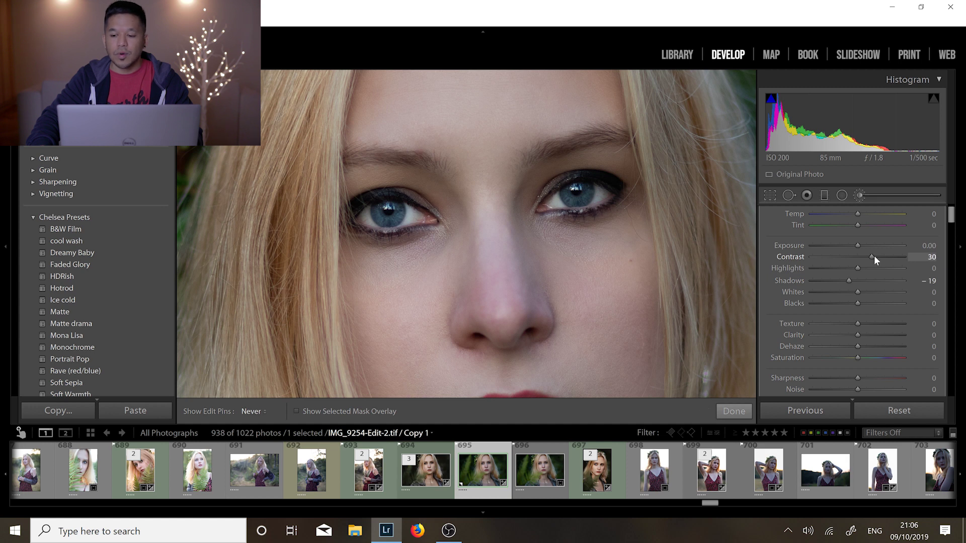
drag(875, 256, 872, 255)
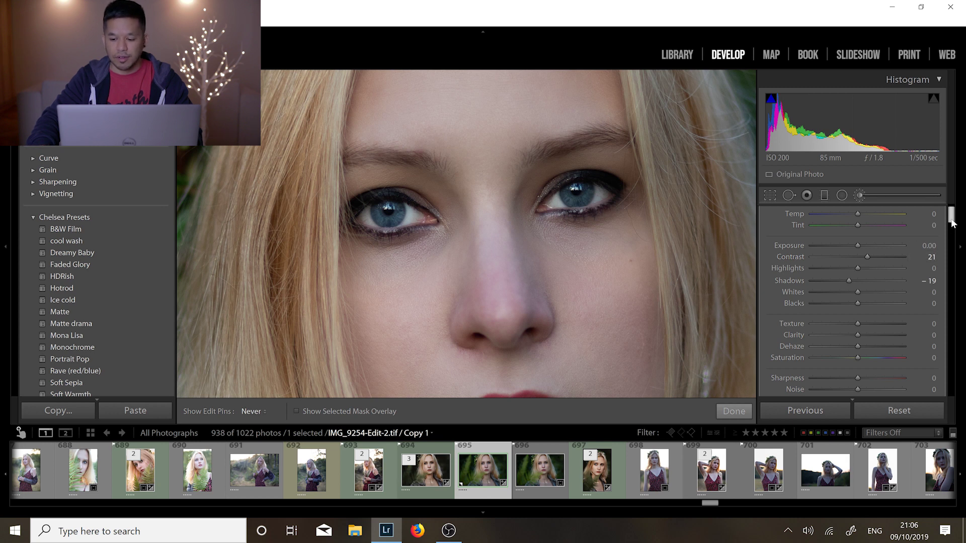
drag(951, 223, 951, 243)
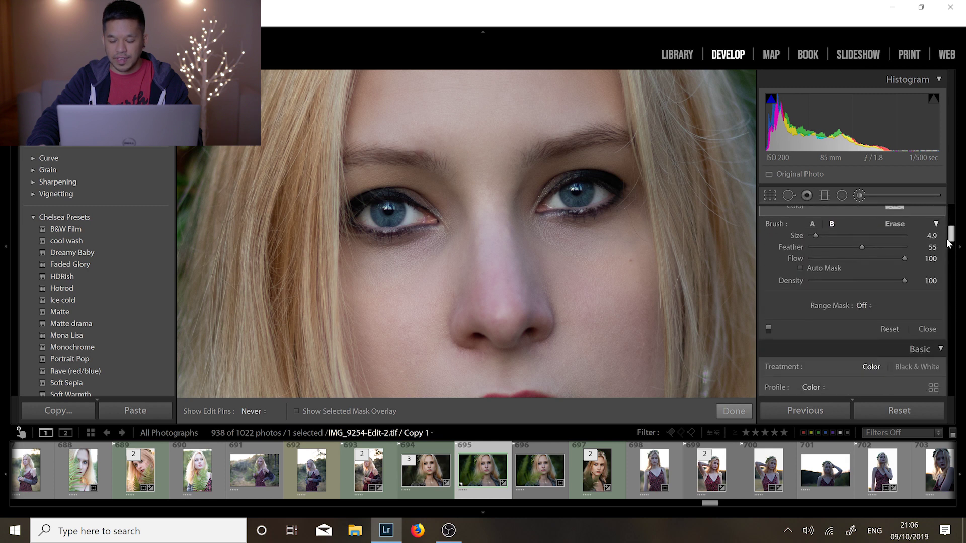
click(768, 328)
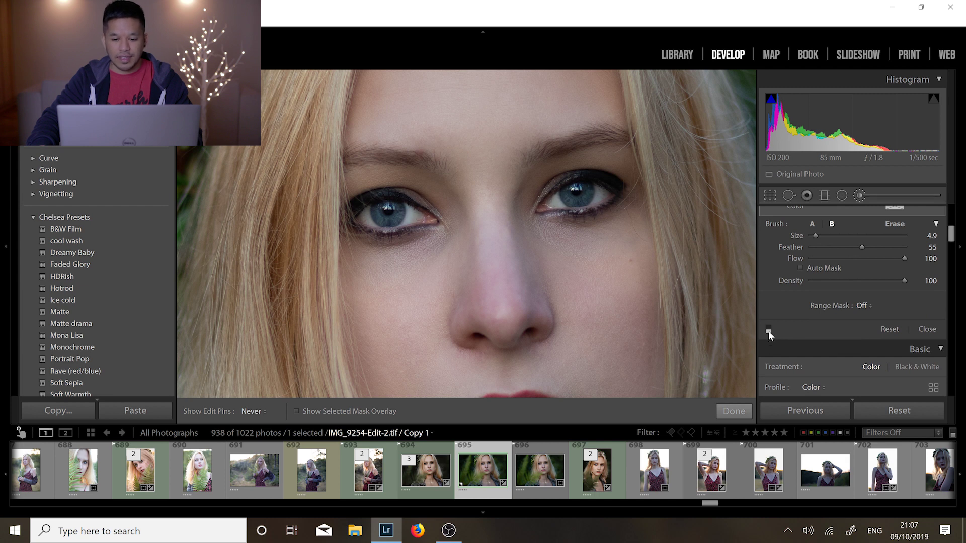
click(768, 330)
click(768, 330)
click(768, 330)
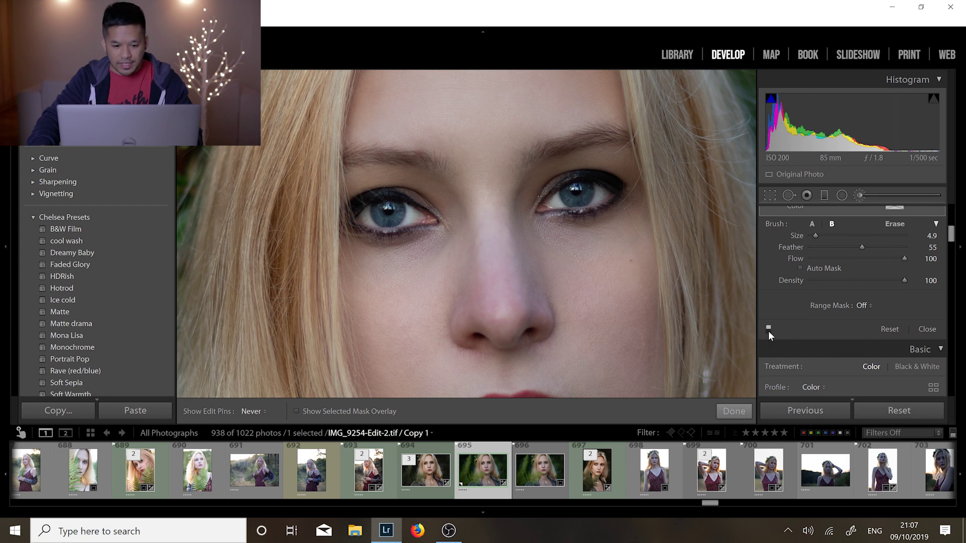
click(768, 330)
click(768, 329)
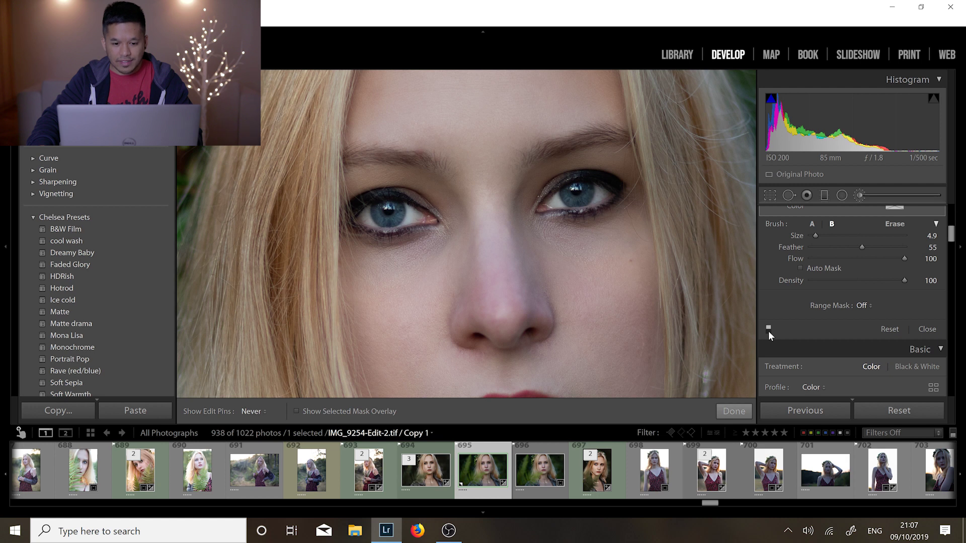
click(768, 330)
click(768, 330)
click(768, 330)
click(768, 330)
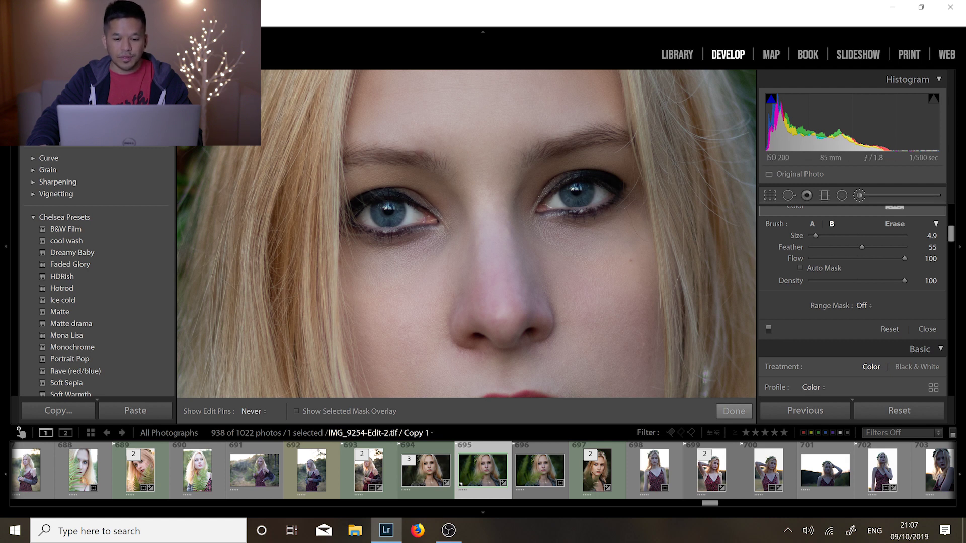
key(z)
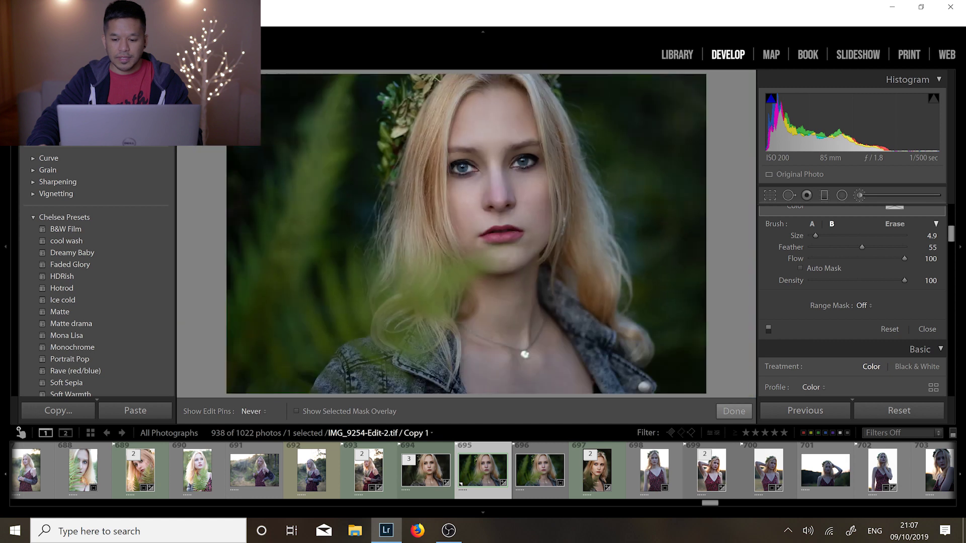
Step: Switch the adjustment brush edits off to compare the portrait without them
click(768, 328)
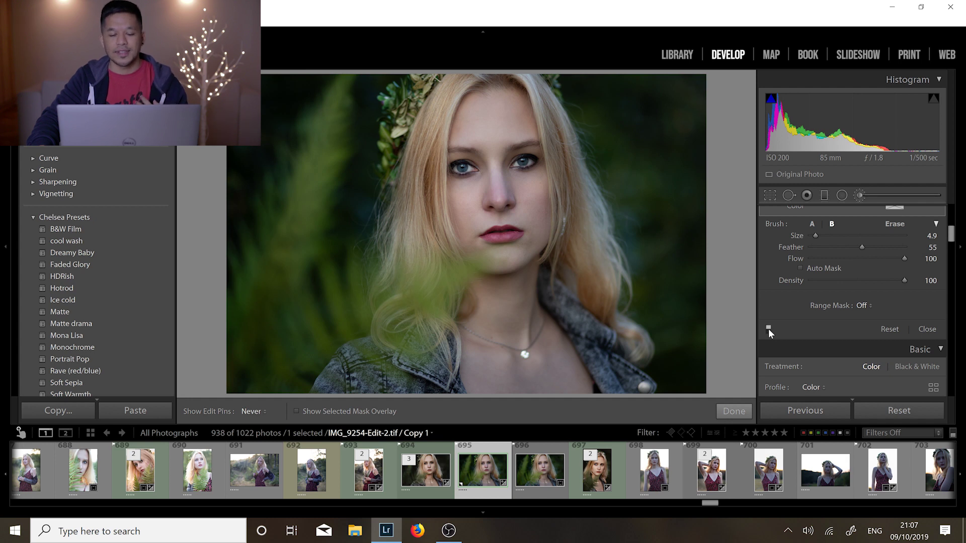